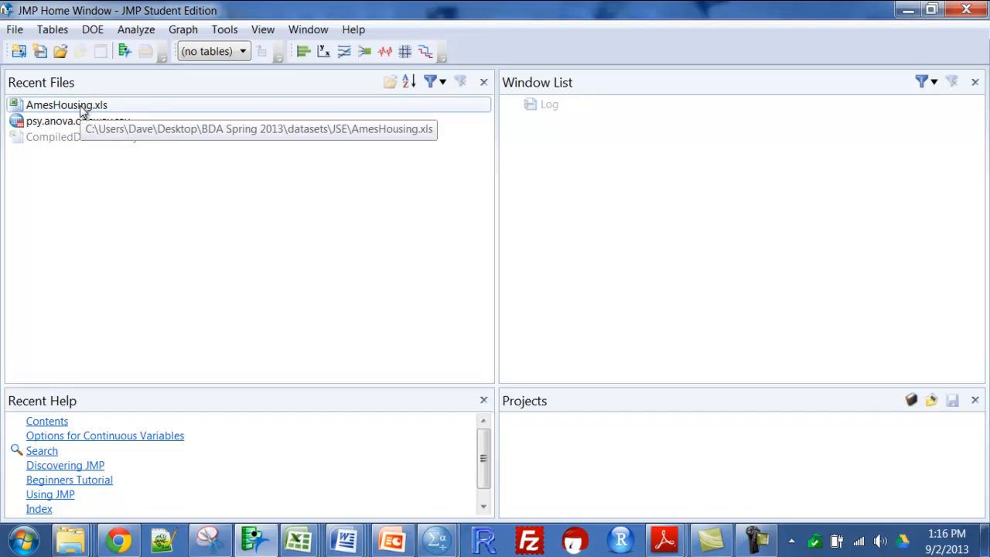
Open AmesHousing.xls and generate a distribution report for its Lot Area column
double_click(80, 106)
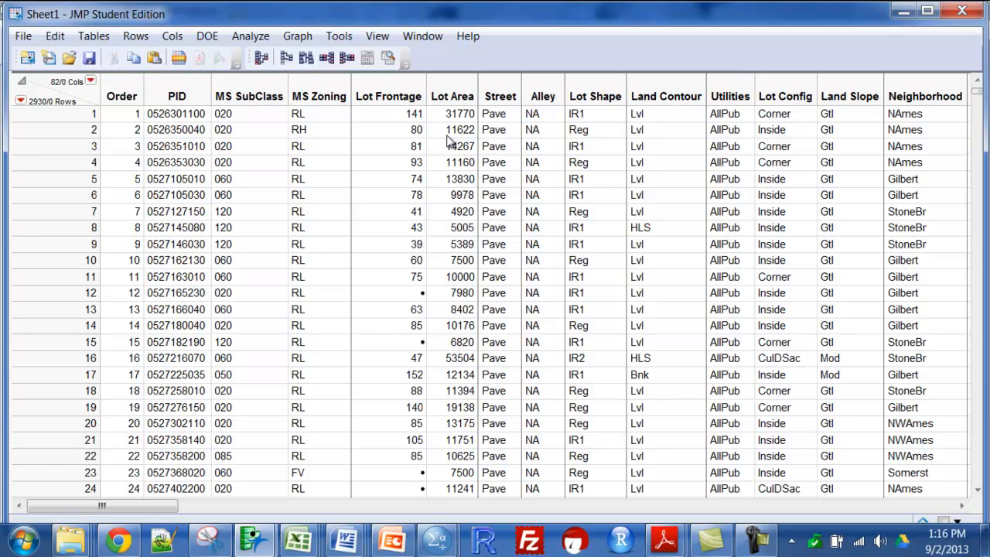
click(241, 39)
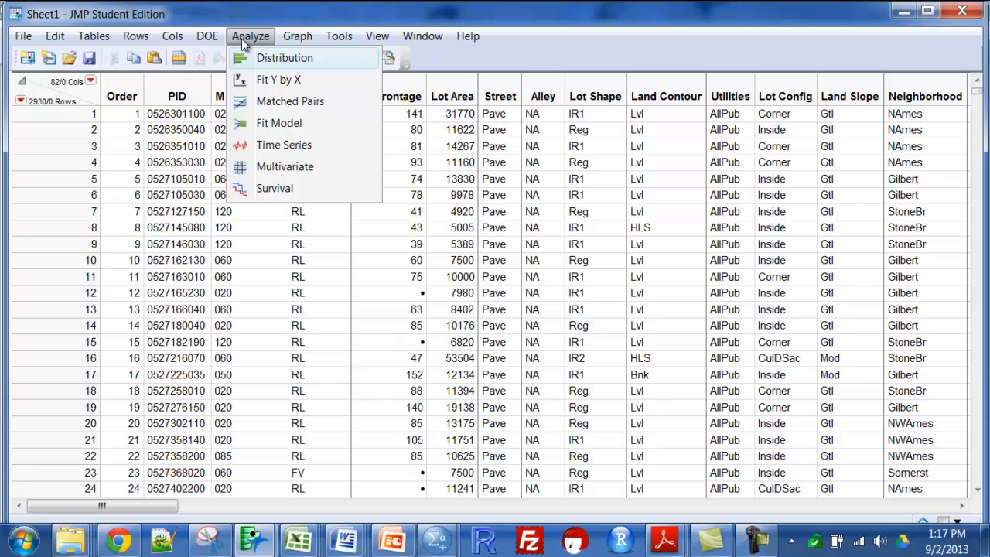
click(256, 59)
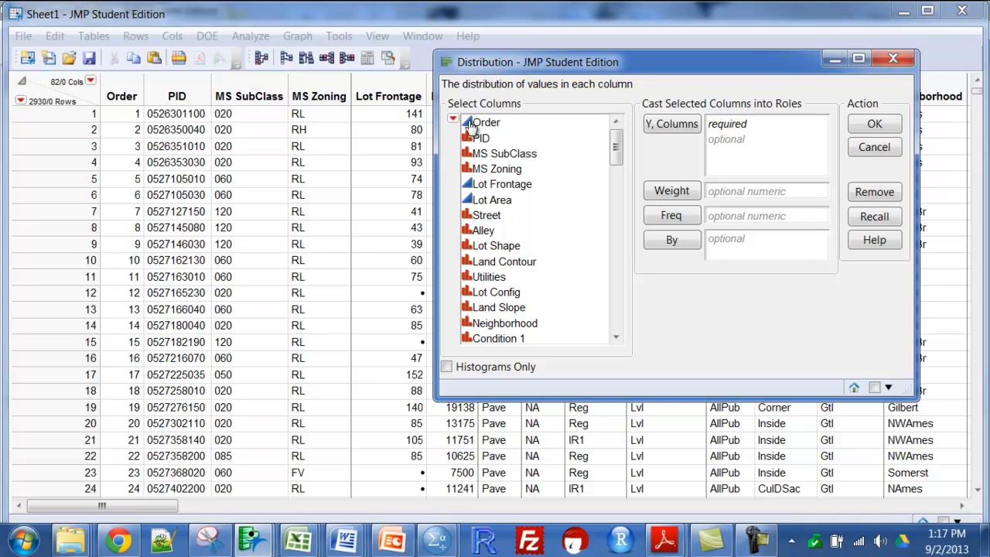
click(503, 201)
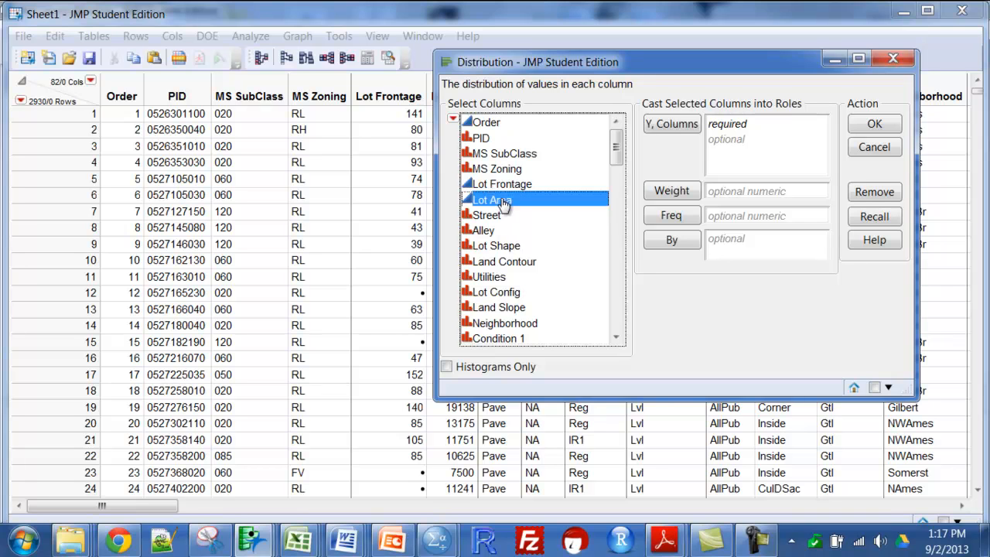
click(671, 125)
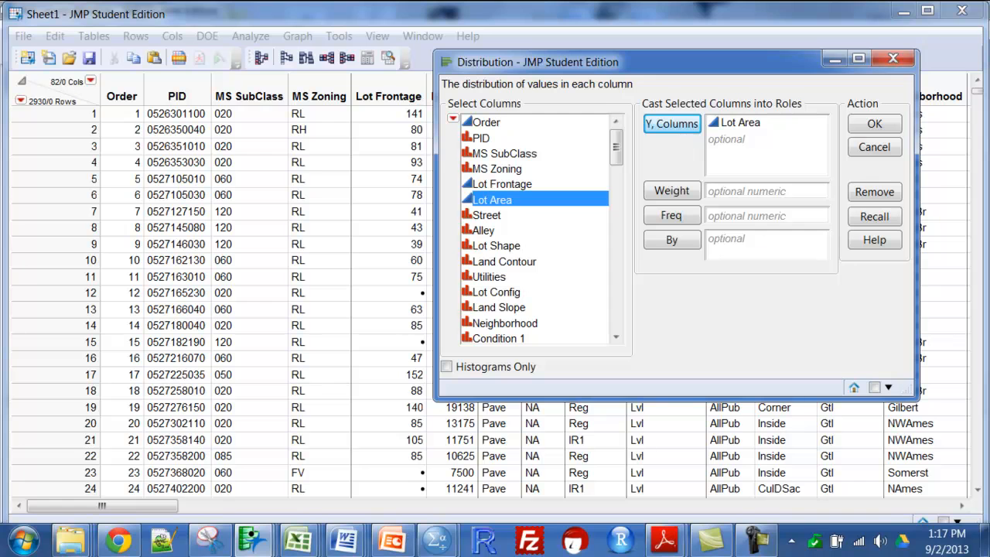
click(874, 124)
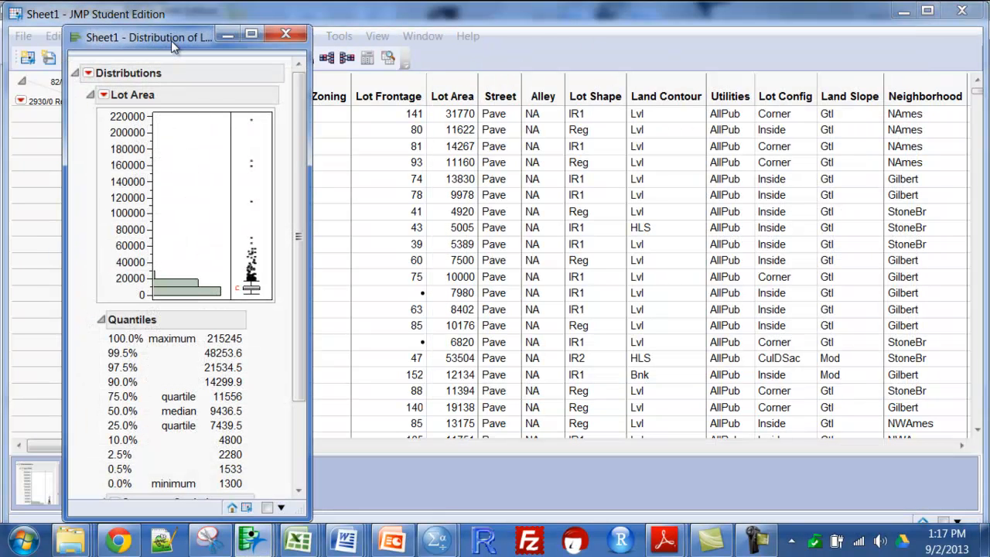
Stack the Lot Area distribution report so its plots lie horizontally, and maximize the report window
drag(173, 34, 169, 13)
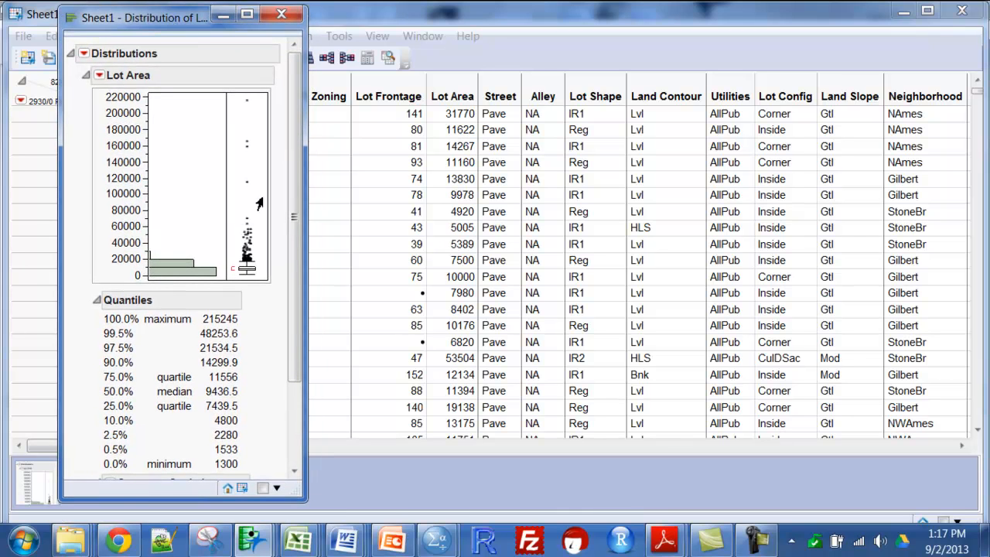
click(84, 55)
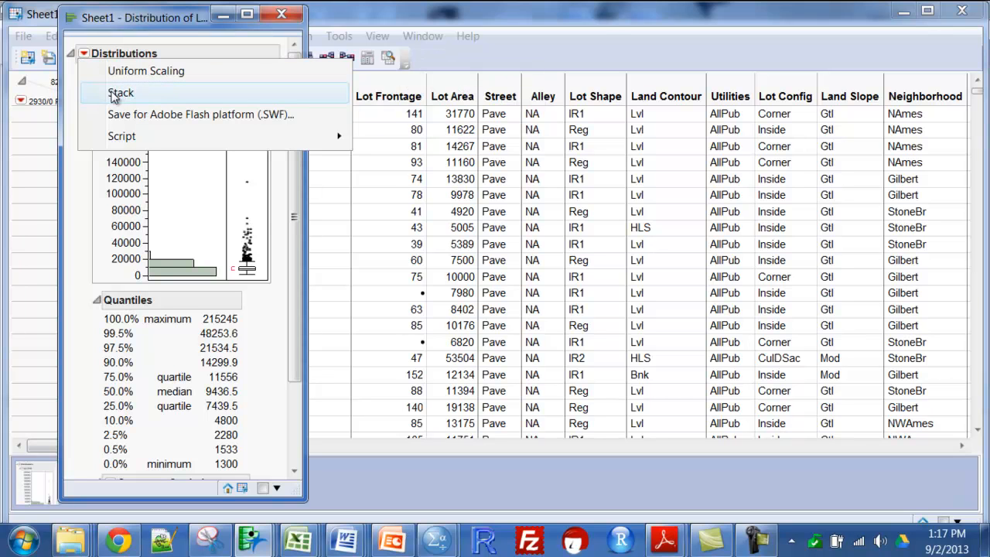
click(113, 95)
double_click(552, 16)
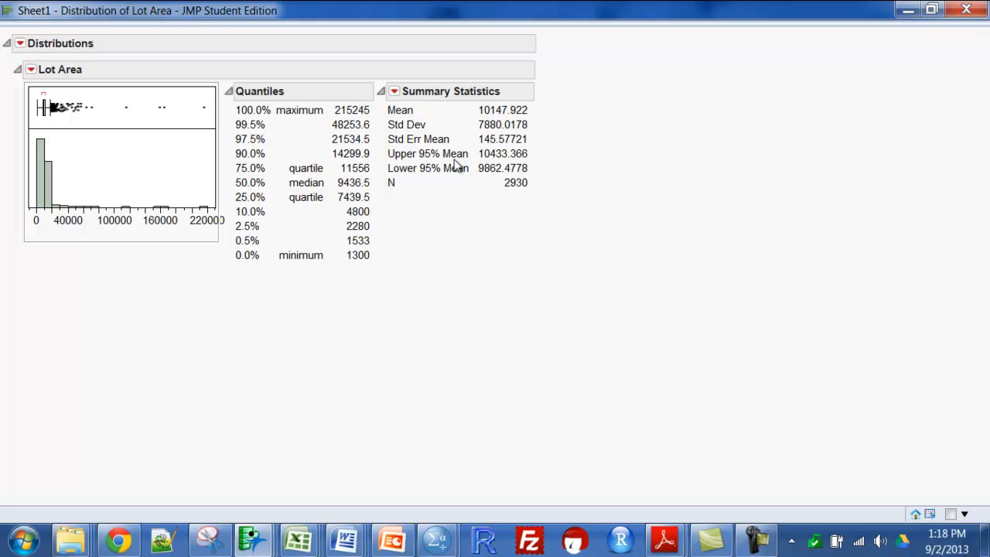
Show the probability axis on the Lot Area histogram, then close the distribution report
mouse_move(447, 175)
click(31, 72)
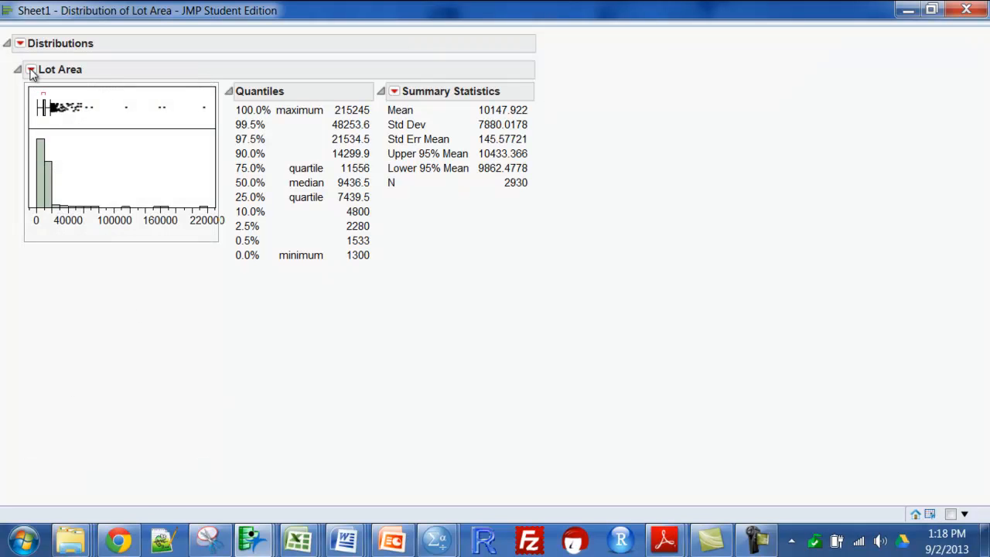
click(31, 71)
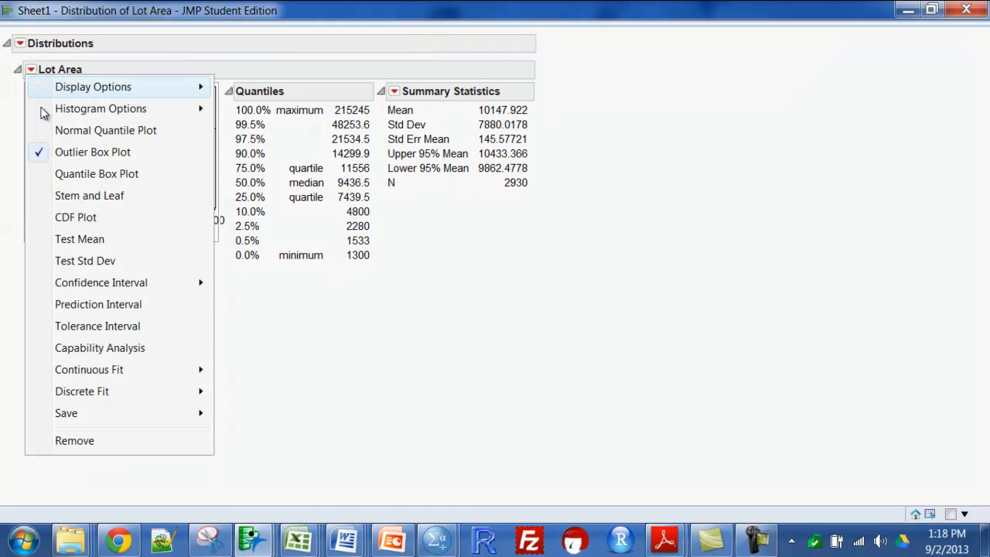
mouse_move(45, 117)
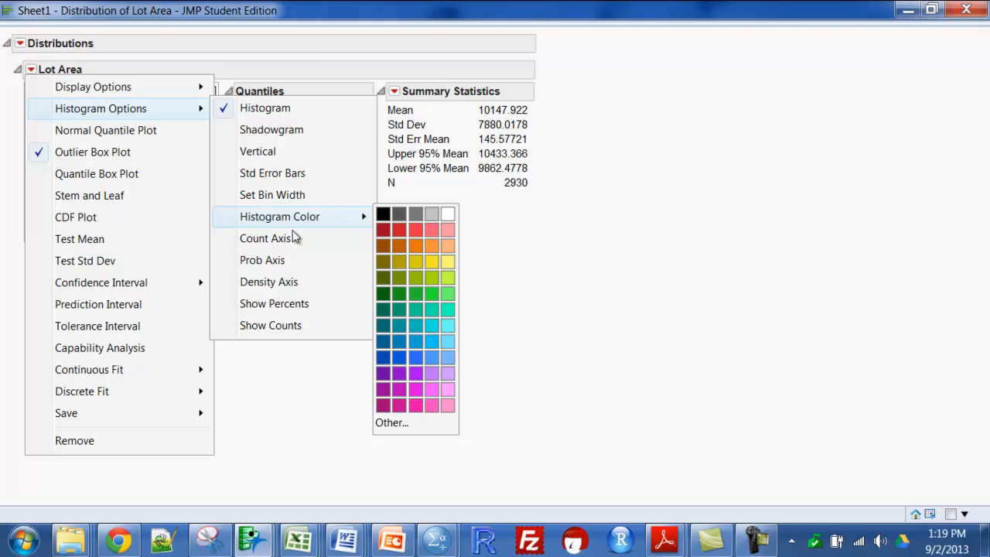
click(263, 261)
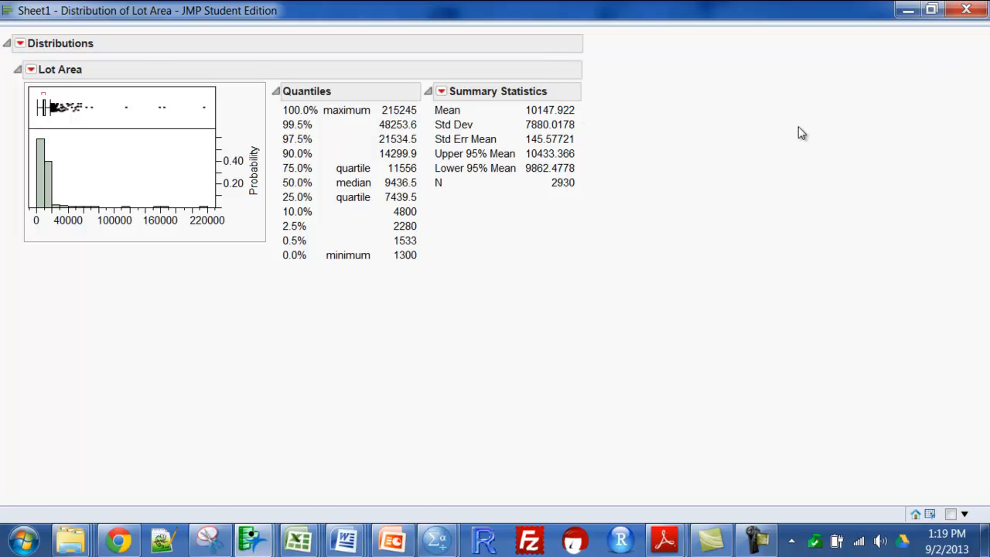
click(966, 10)
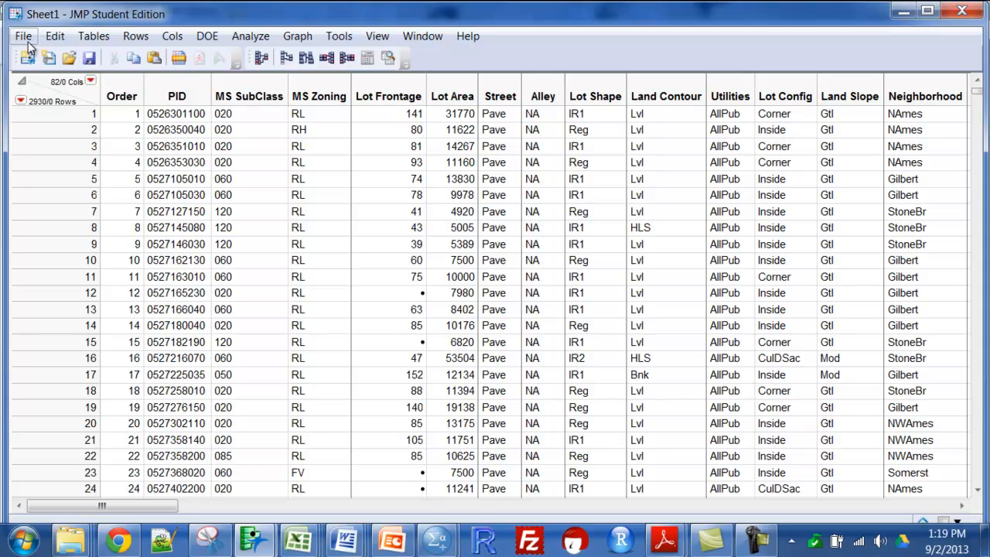
Create a new blank data table and maximize its window
click(308, 37)
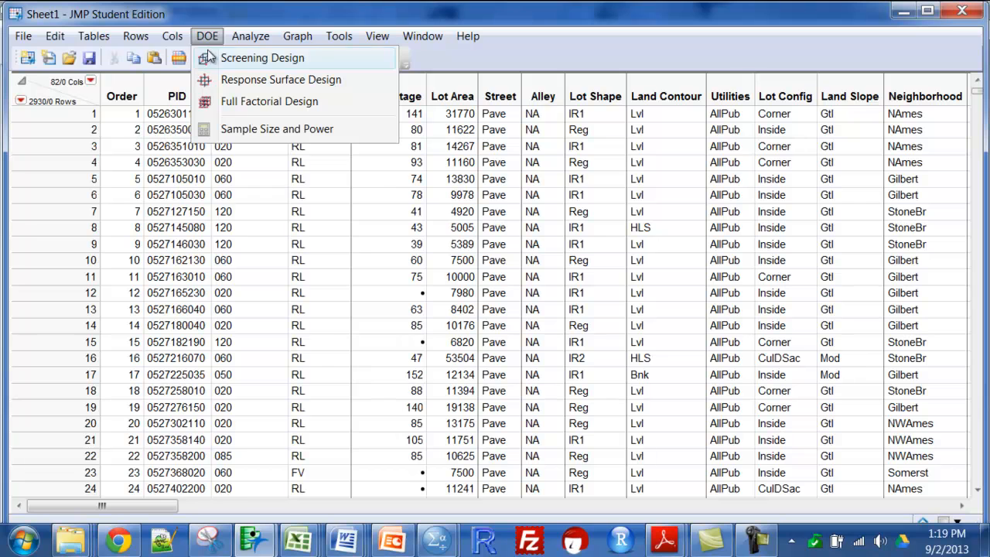
click(249, 35)
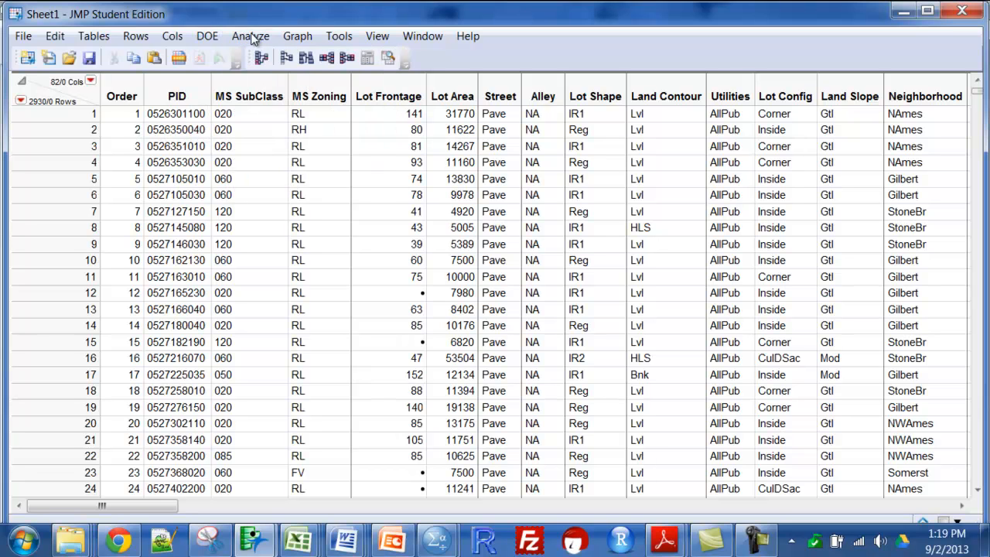
click(24, 36)
mouse_move(124, 62)
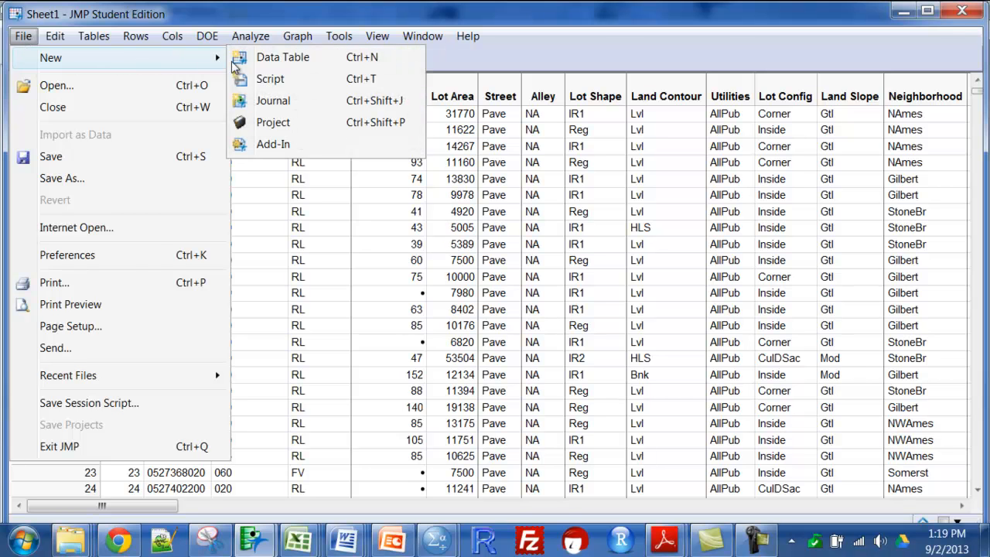
click(259, 59)
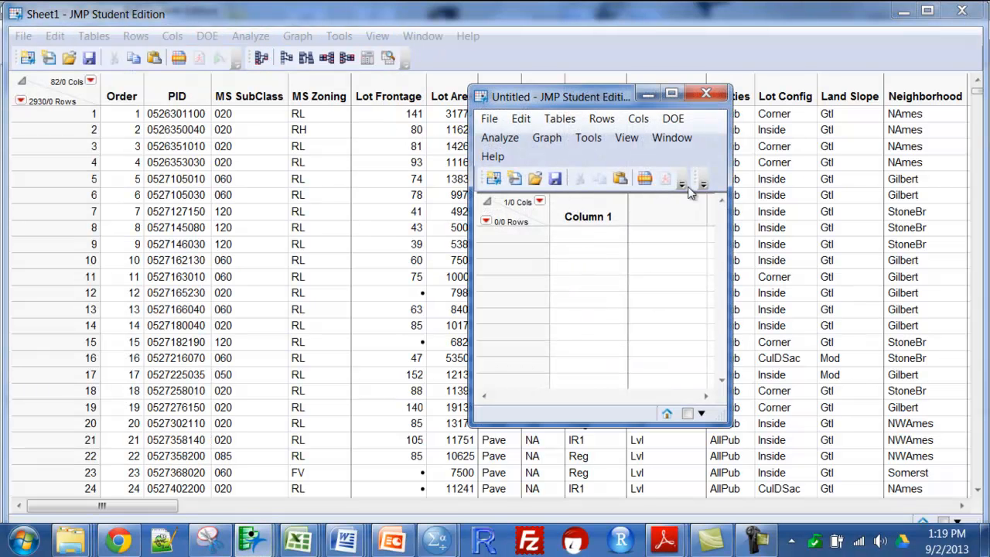
click(672, 93)
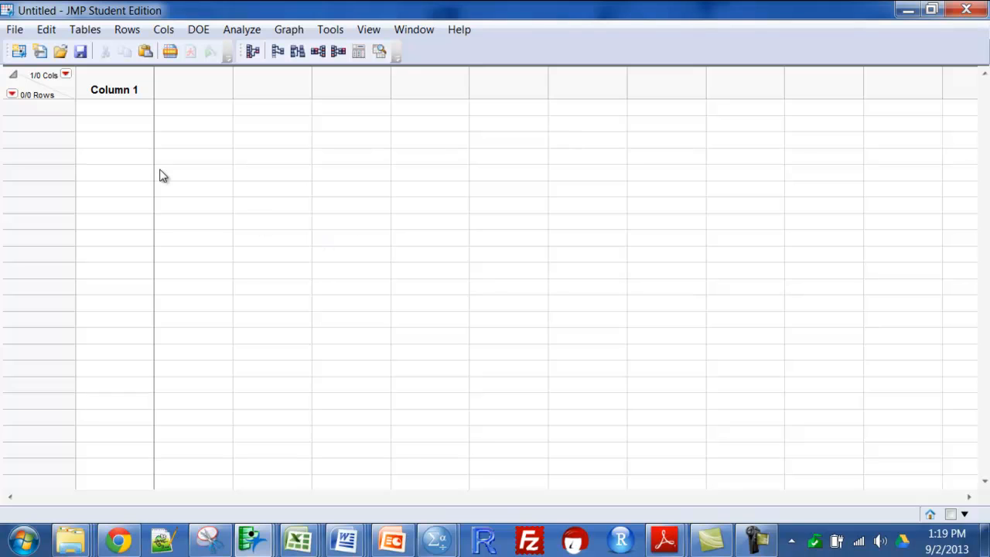
Name the first column x and fill rows 1 to 10 with 5, 8, 9, 7, 8, 4, 8, 9, 8, 7
click(107, 79)
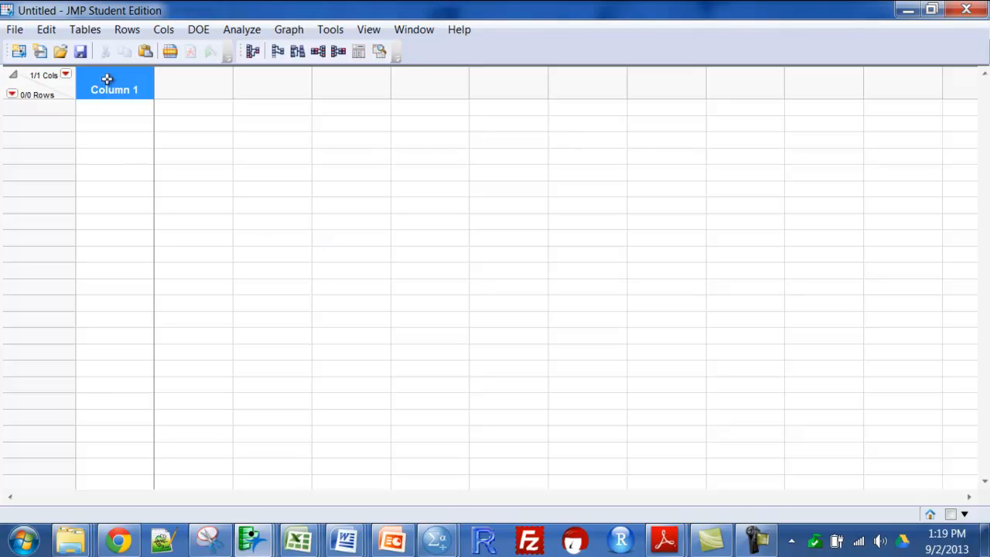
text(x)
click(117, 108)
text(5)
key(Return)
text(8)
key(Return)
text(9)
key(Return)
key(Return)
text(8)
key(Return)
key(Return)
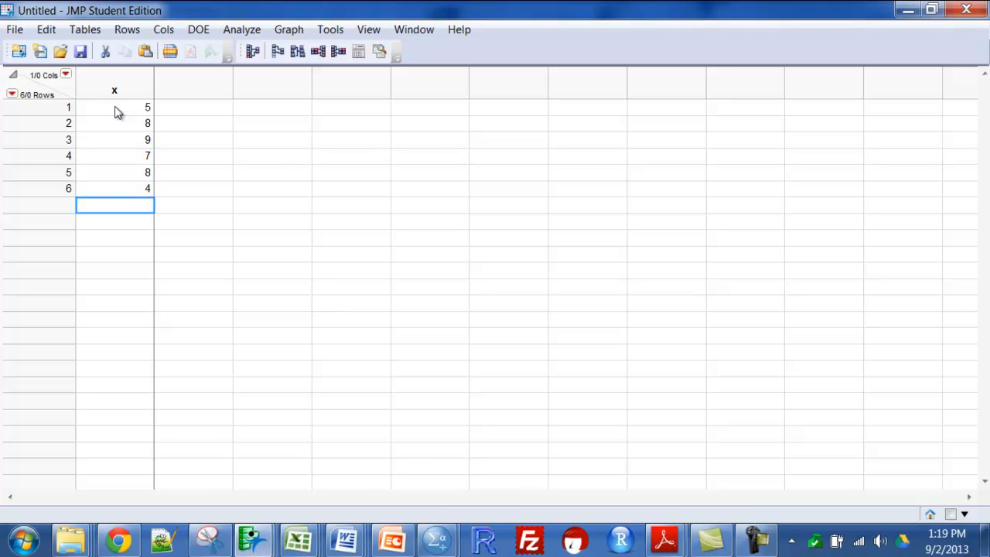
text(8)
key(Return)
text(9)
key(Return)
text(8)
key(Return)
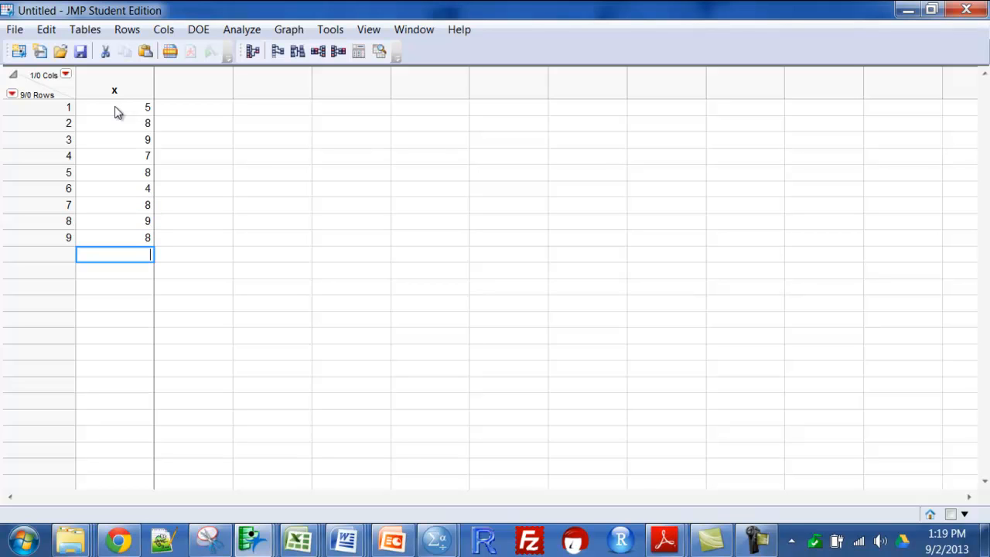
text(7)
key(Return)
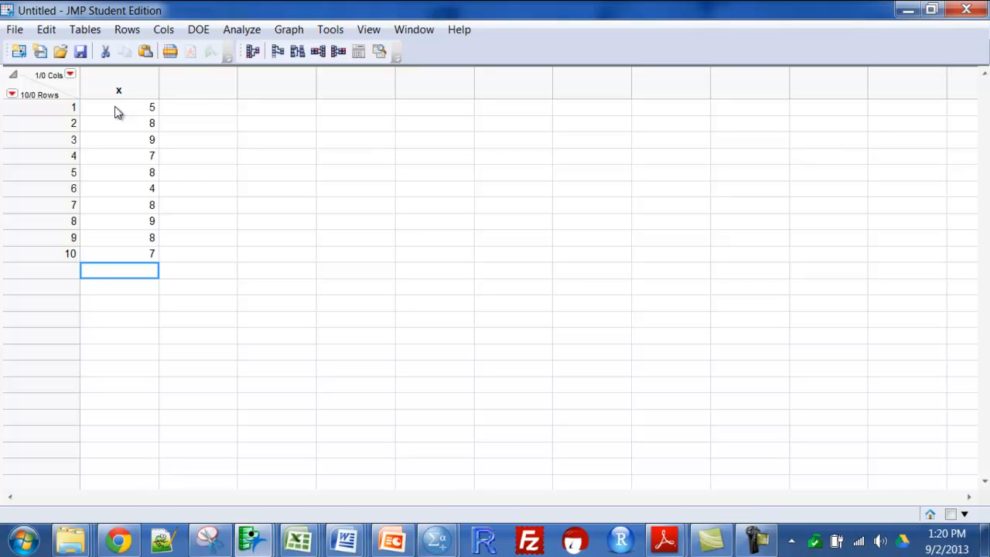
Add a second column to the table and name it y
double_click(207, 91)
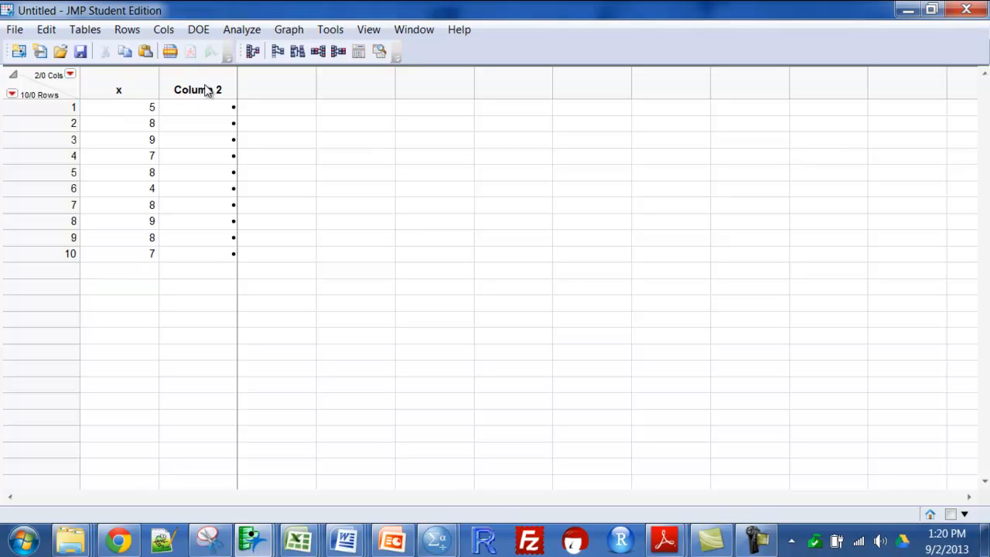
click(208, 90)
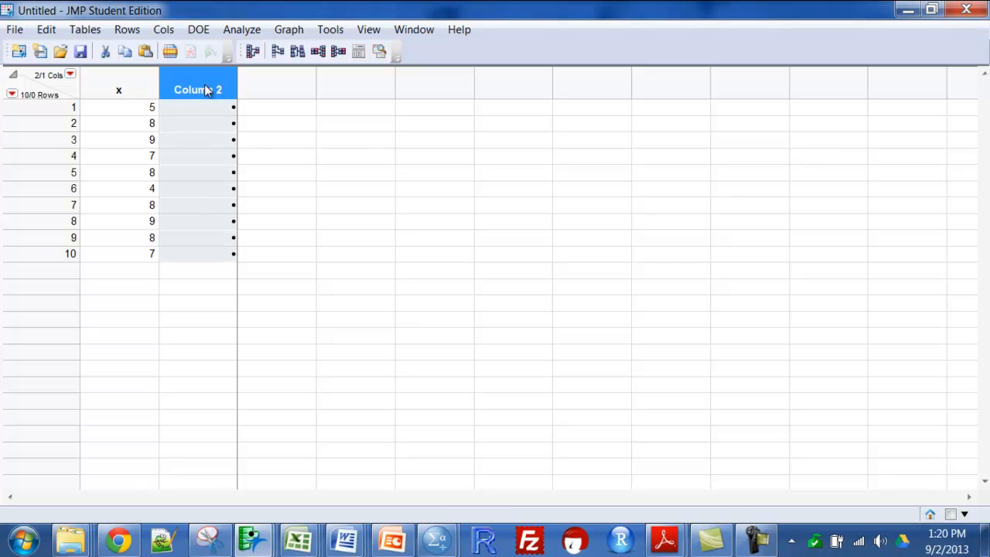
click(207, 91)
text(y)
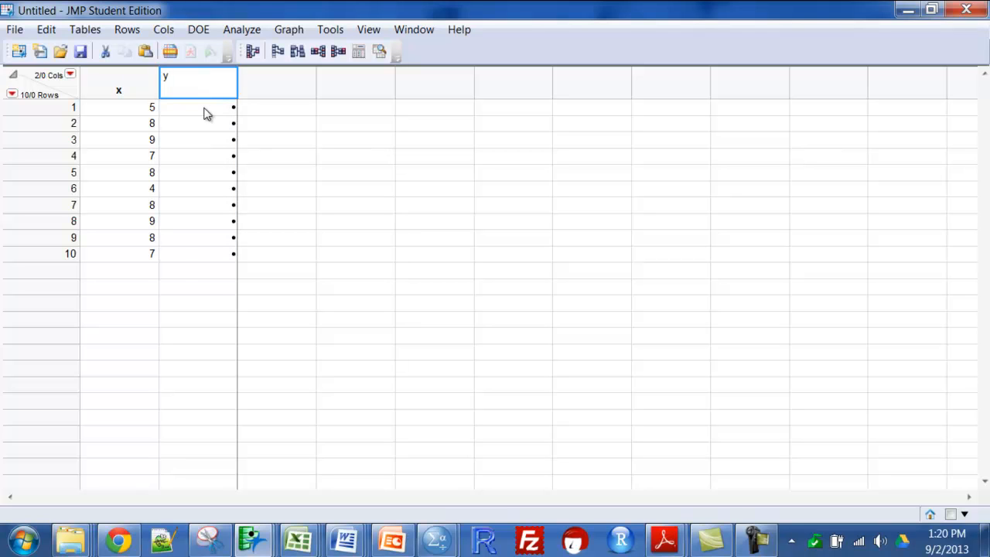
Fill rows 1 to 10 of column y with 8, 8, 7, 9, 11, 12, 4, 8, 6, 7
click(207, 114)
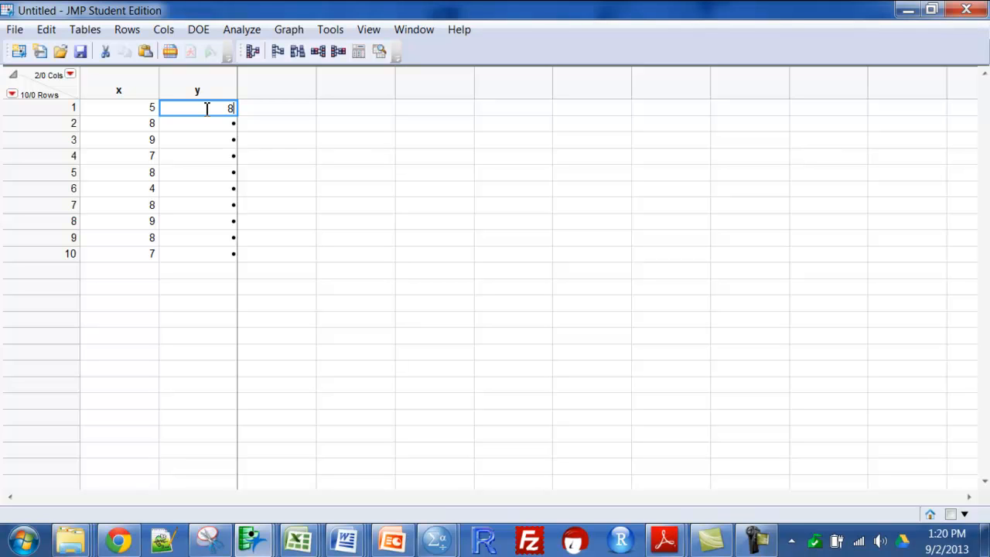
key(Tab)
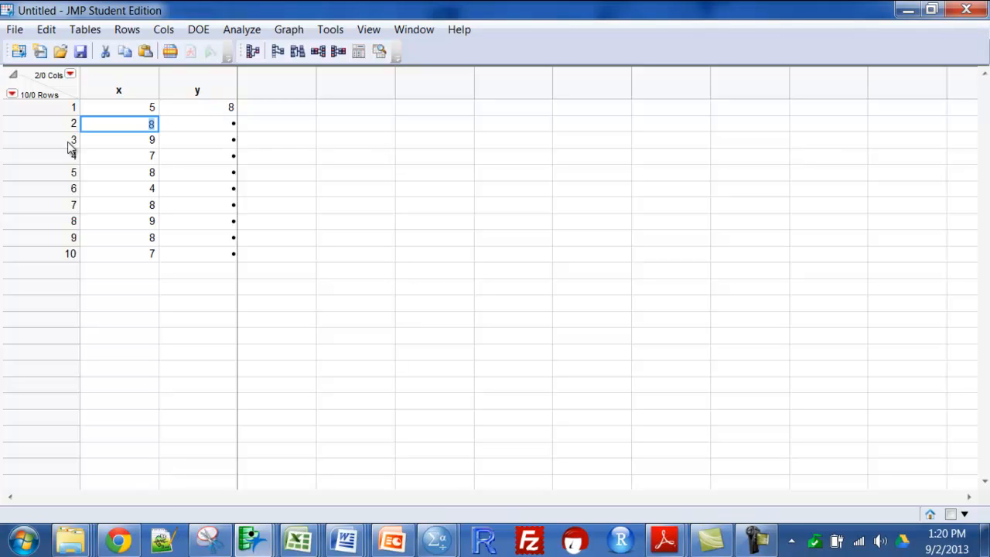
click(226, 129)
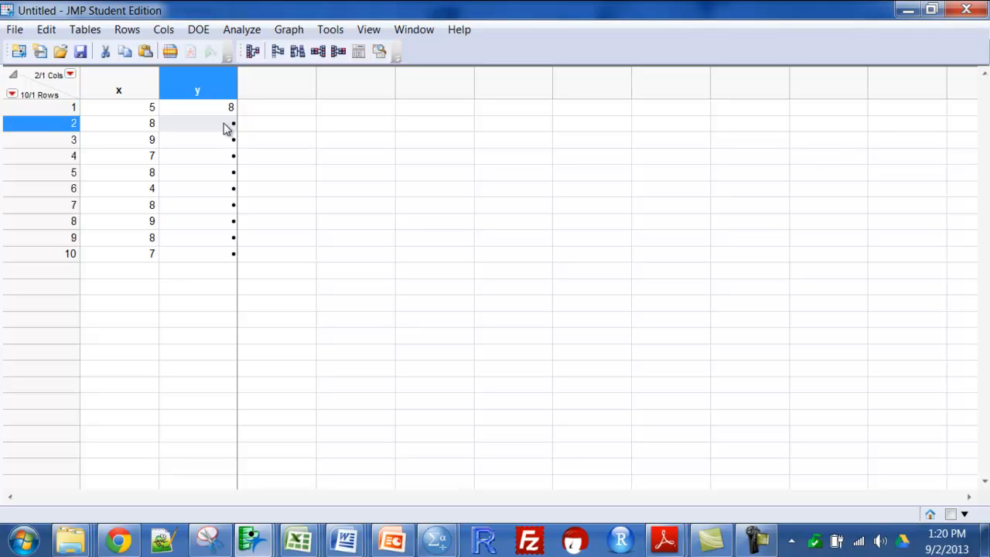
text(8)
key(Return)
text(7)
key(Return)
text(9)
key(Return)
text(11)
key(Return)
text(12)
key(Return)
text(4)
key(Return)
text(8)
key(Return)
key(Return)
key(Return)
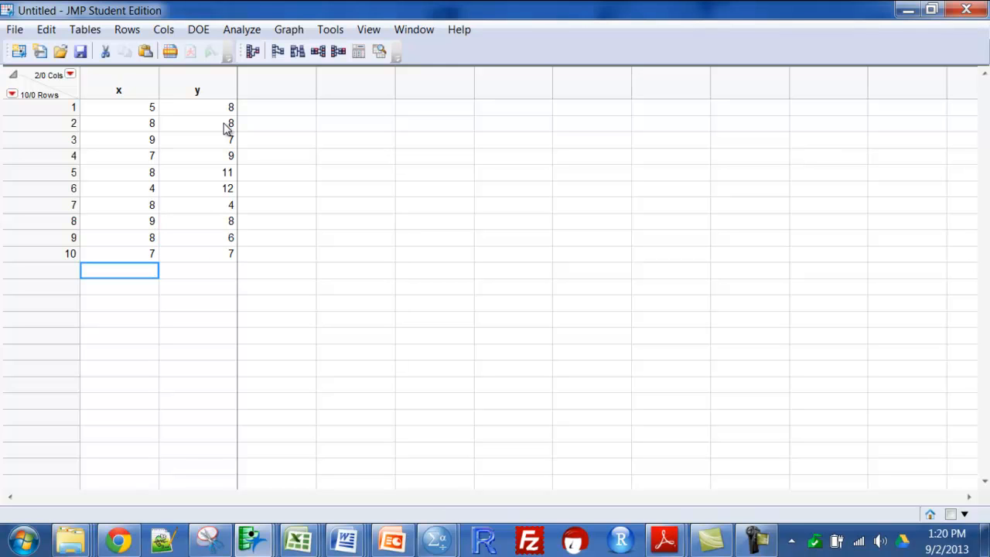
Run a Distribution analysis with both columns x and y assigned as Y, Columns
click(256, 31)
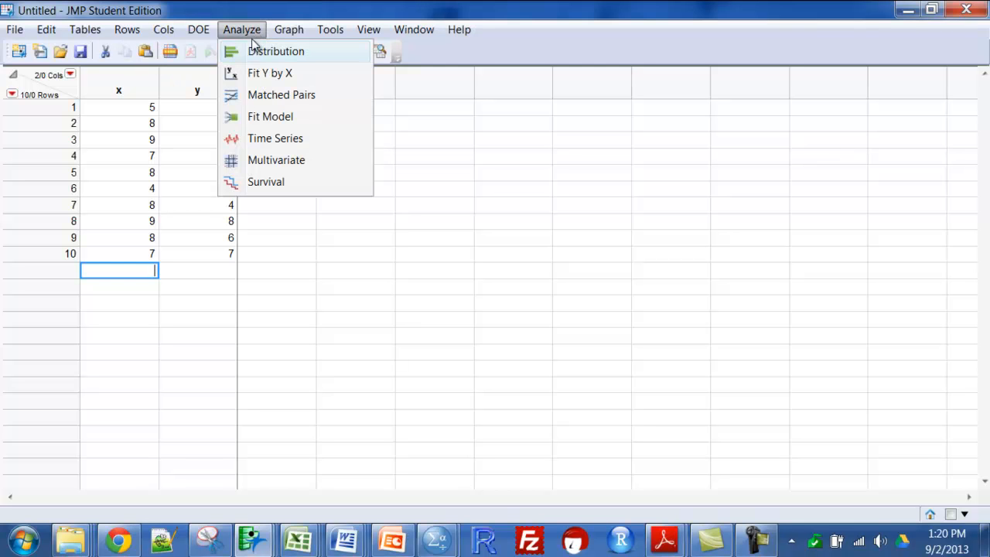
click(255, 51)
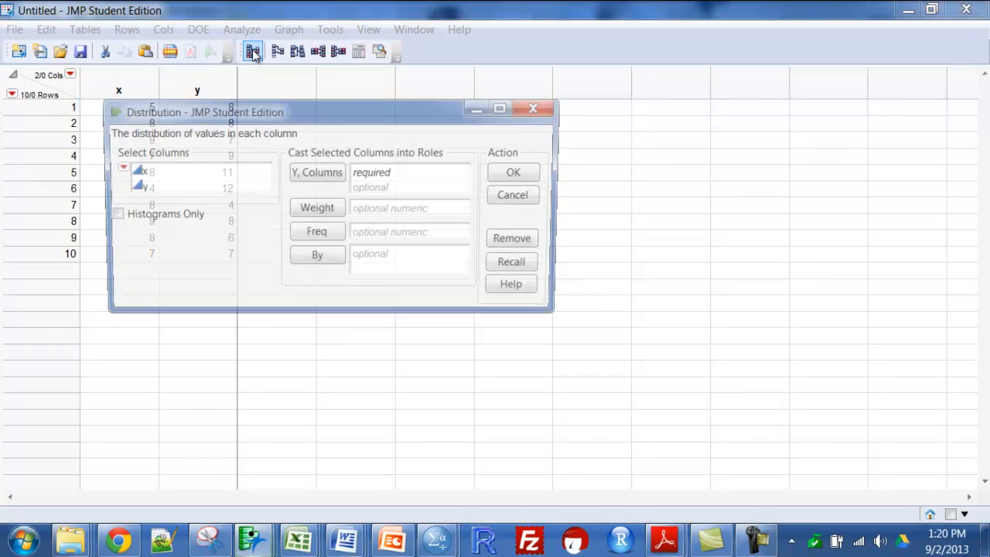
click(133, 173)
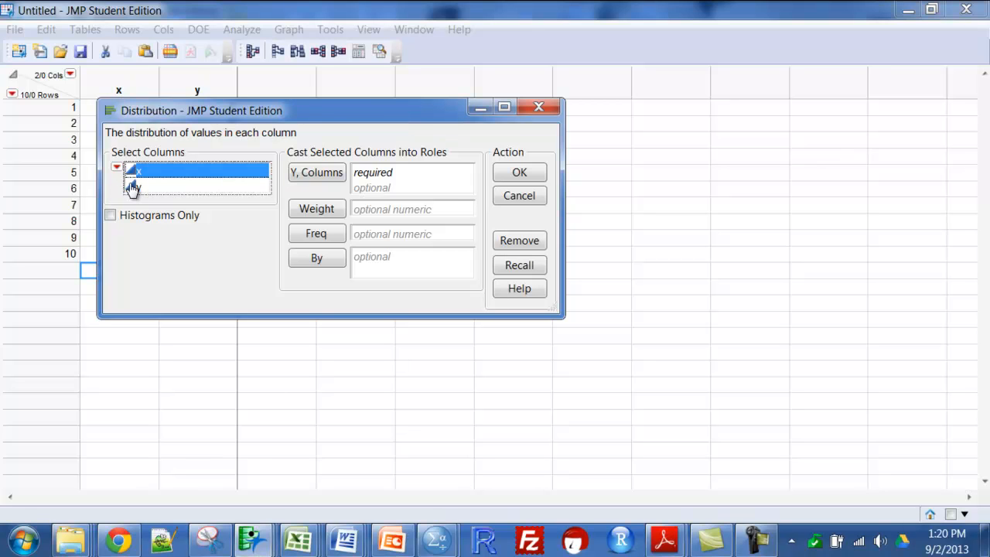
click(327, 179)
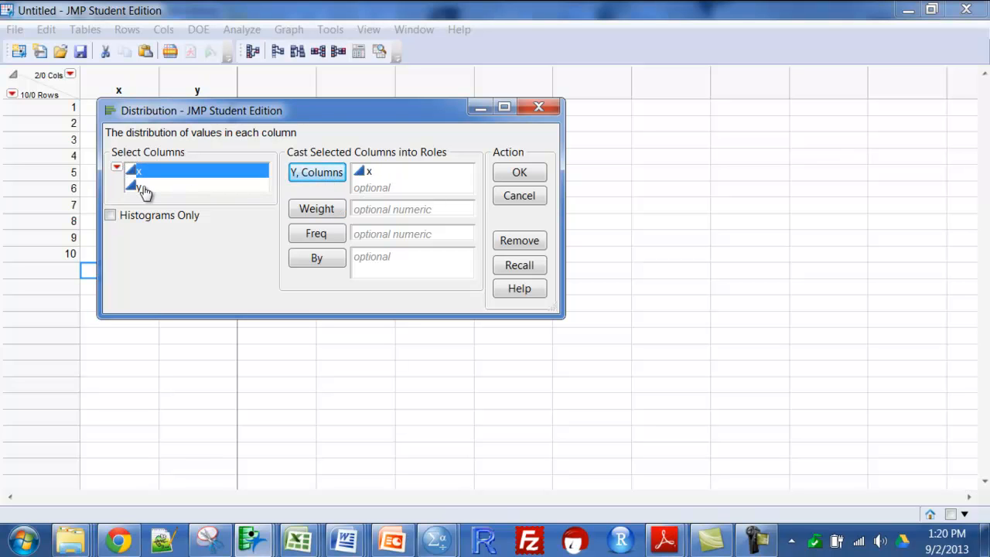
click(138, 188)
click(299, 186)
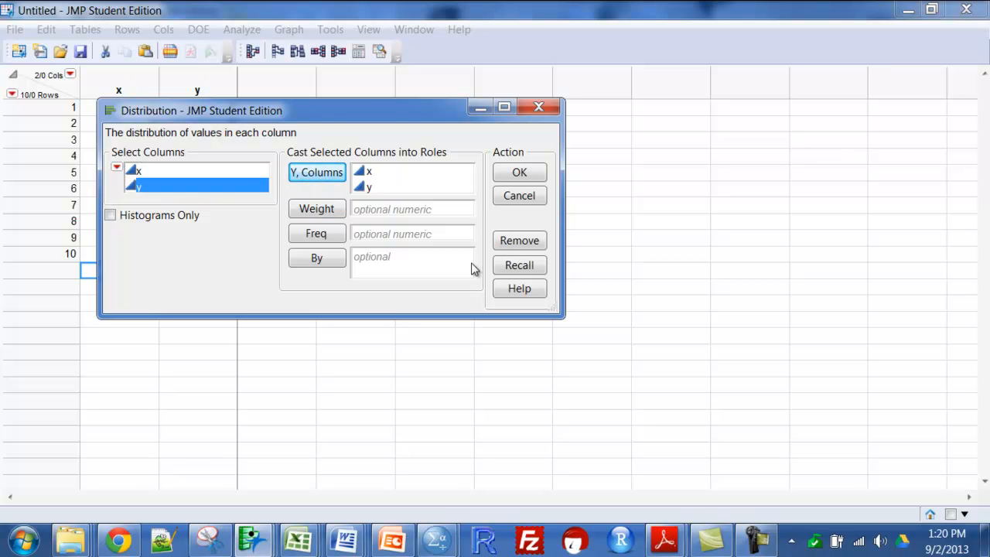
click(517, 171)
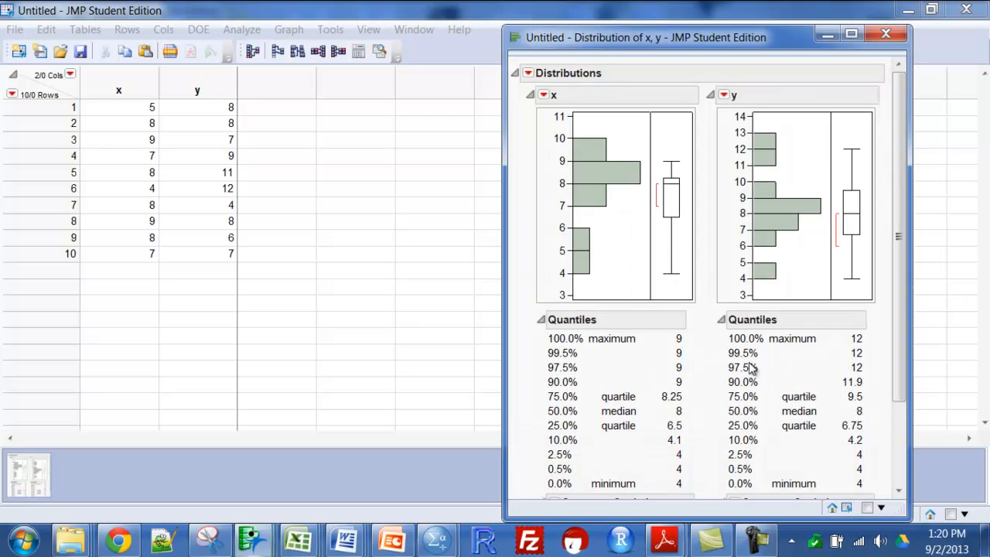
Stack the x and y distributions in the report and maximize the report window
click(528, 73)
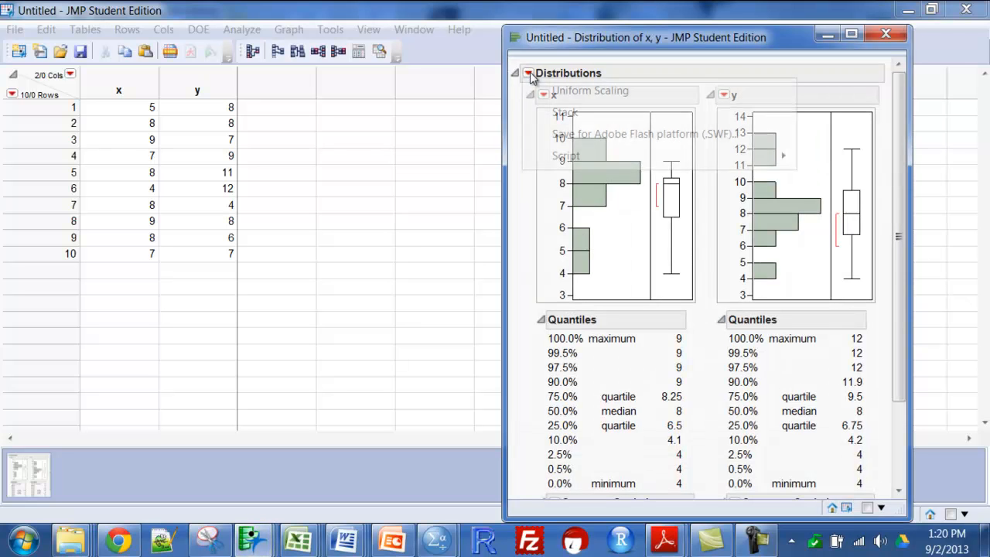
click(566, 113)
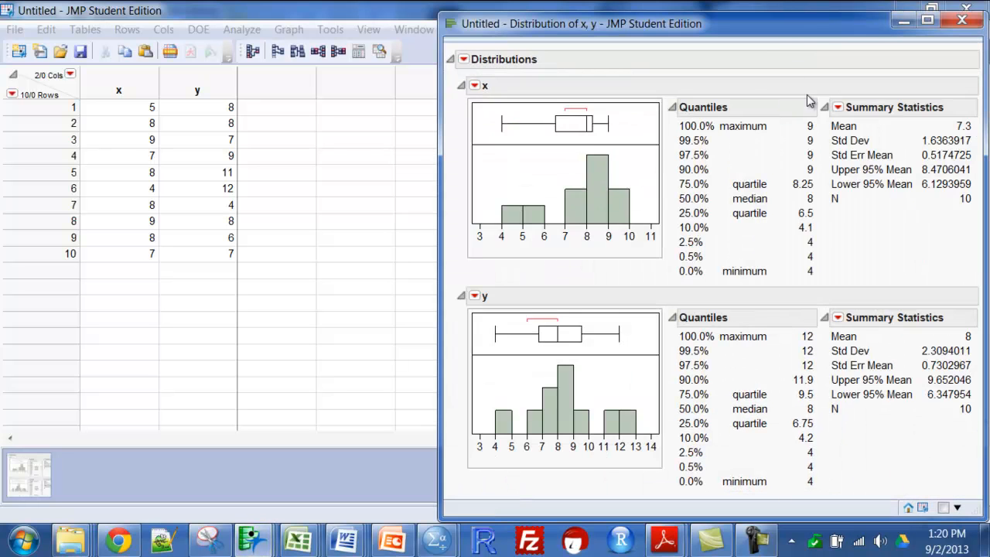
drag(799, 35, 360, 21)
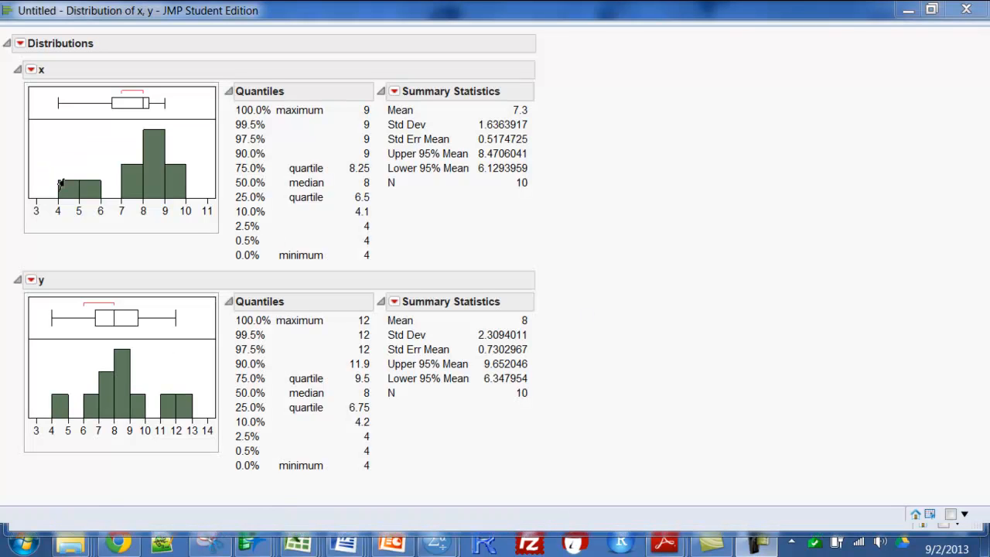
Copy the x and y distribution report into a maximized blank Word document and place the cursor in the x Quantiles table
right_click(66, 145)
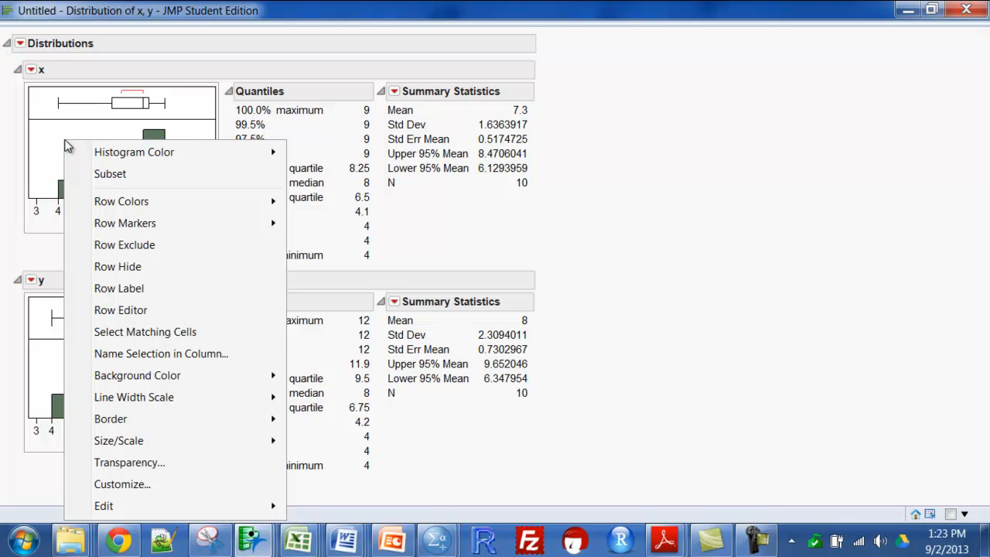
click(345, 540)
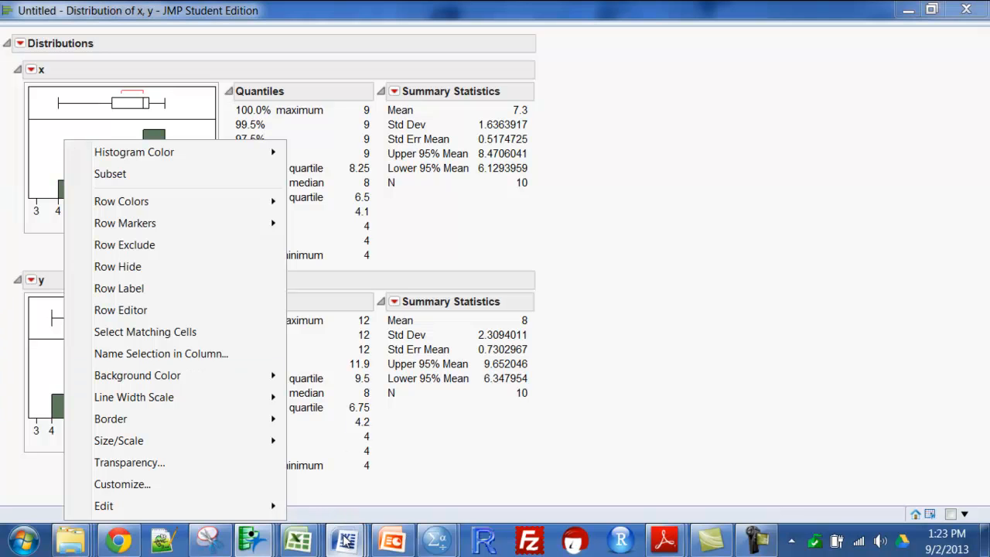
click(344, 485)
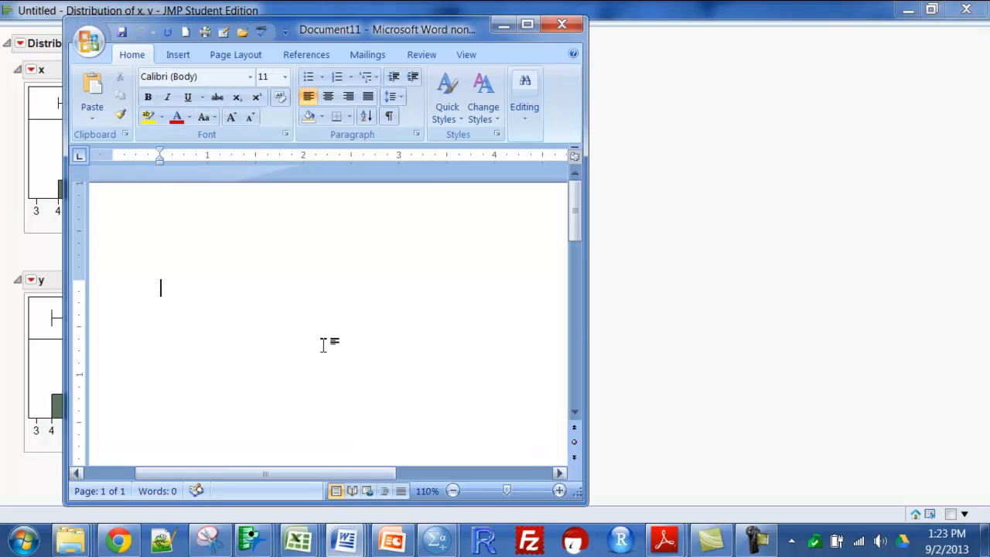
click(527, 24)
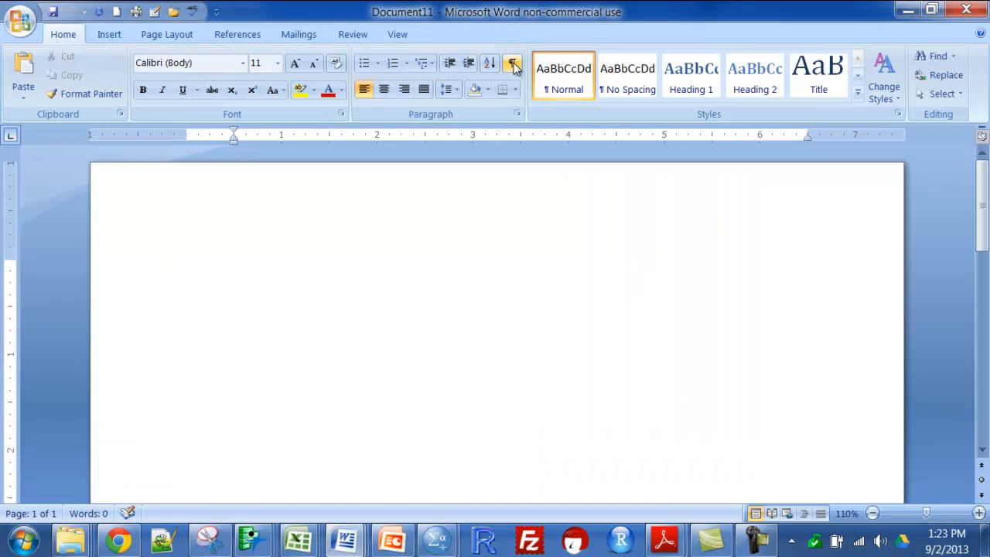
right_click(245, 288)
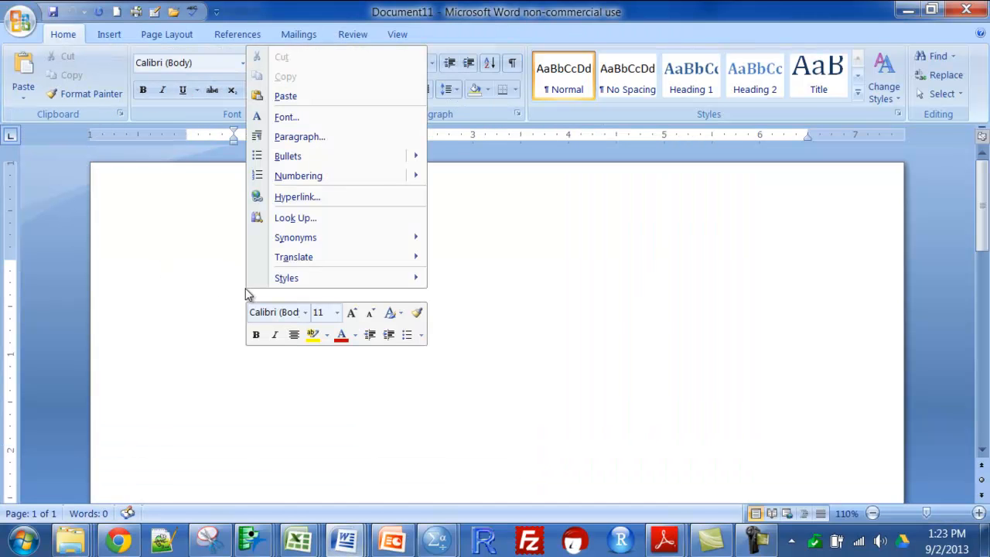
click(312, 94)
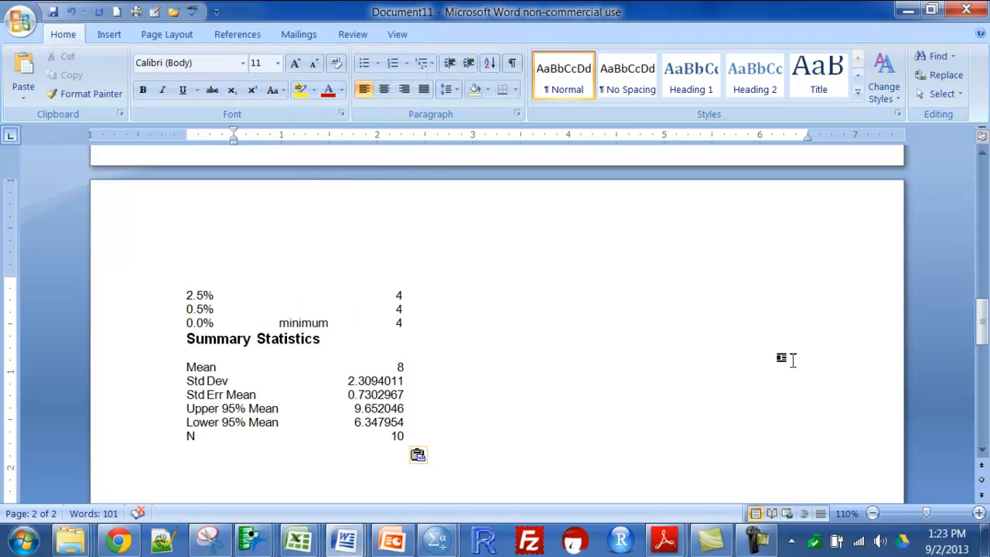
drag(982, 321, 981, 203)
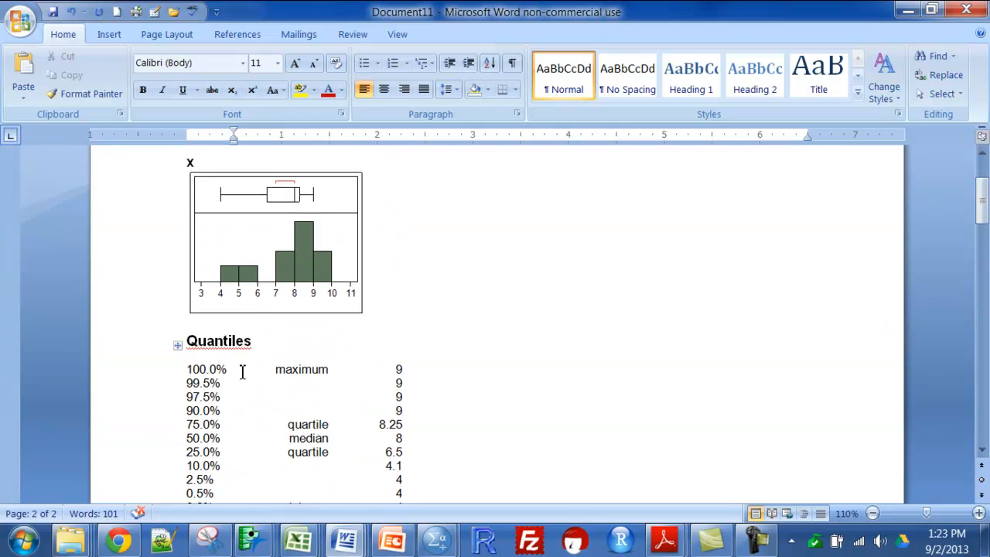
click(215, 369)
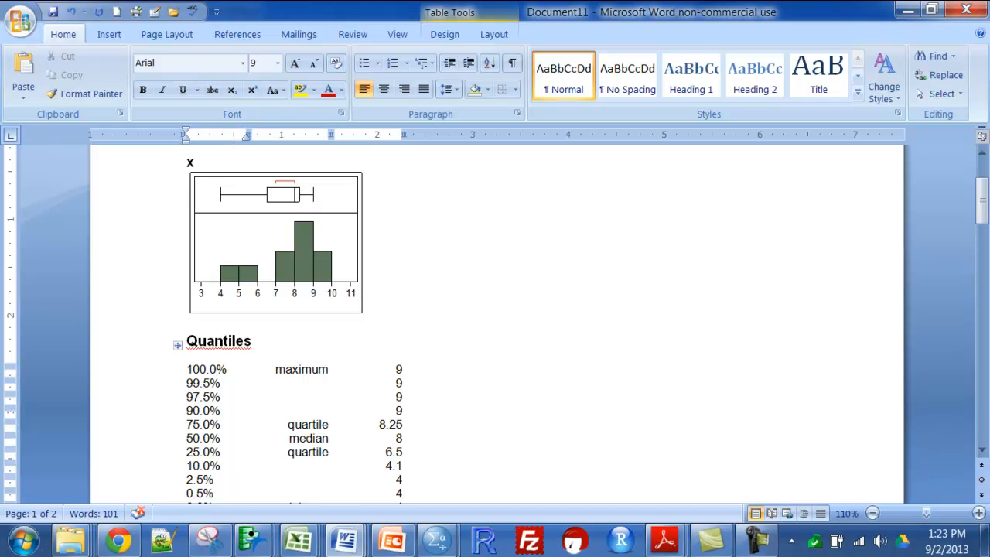